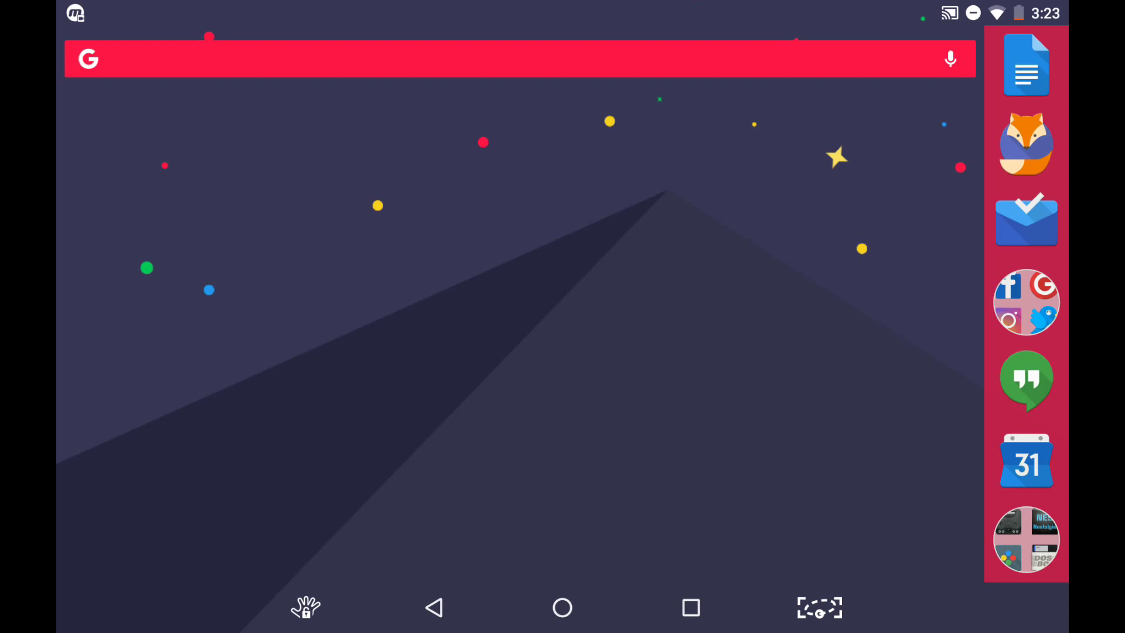
Go to the Security section of Android Settings
drag(563, 498, 562, 234)
drag(853, 527, 852, 315)
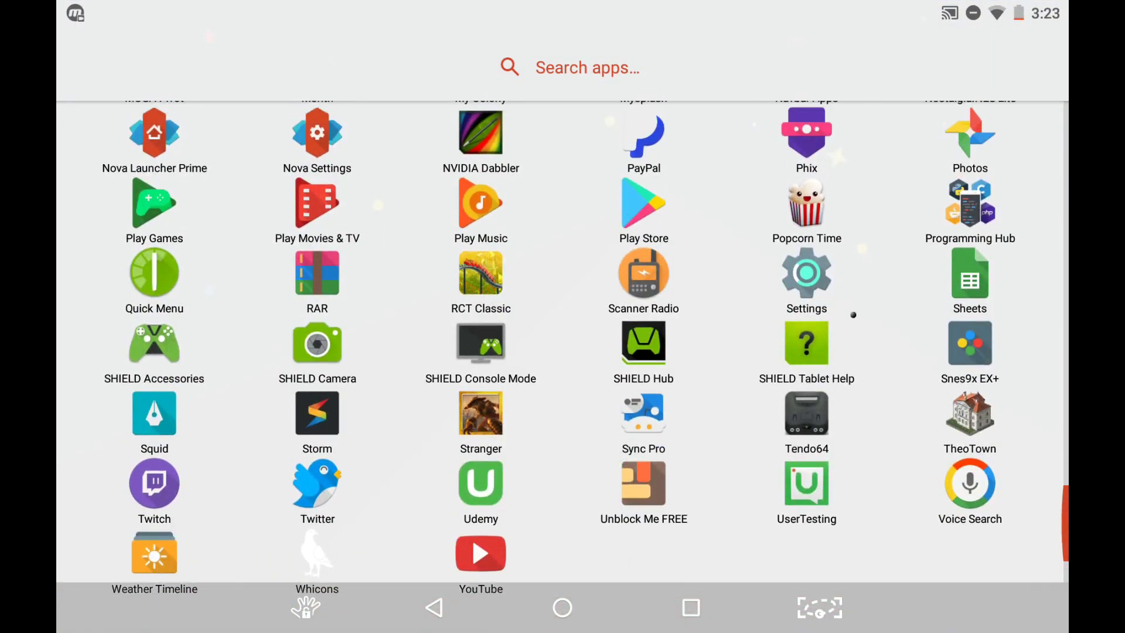
click(830, 303)
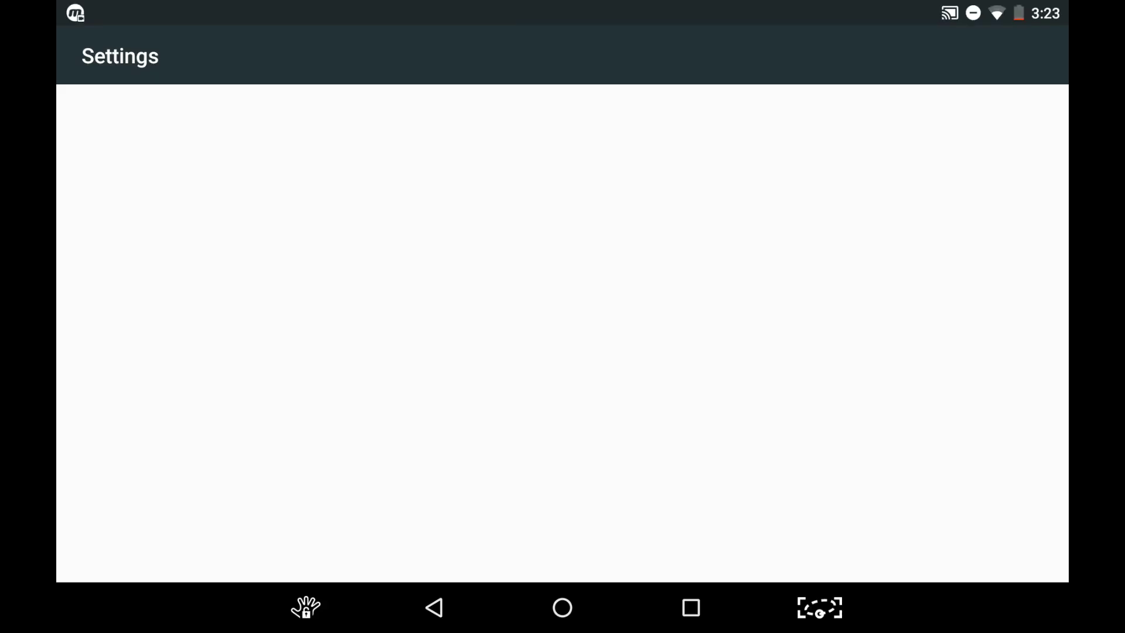
scroll(863, 176, down, 3)
scroll(873, 145, down, 5)
scroll(841, 266, down, 2)
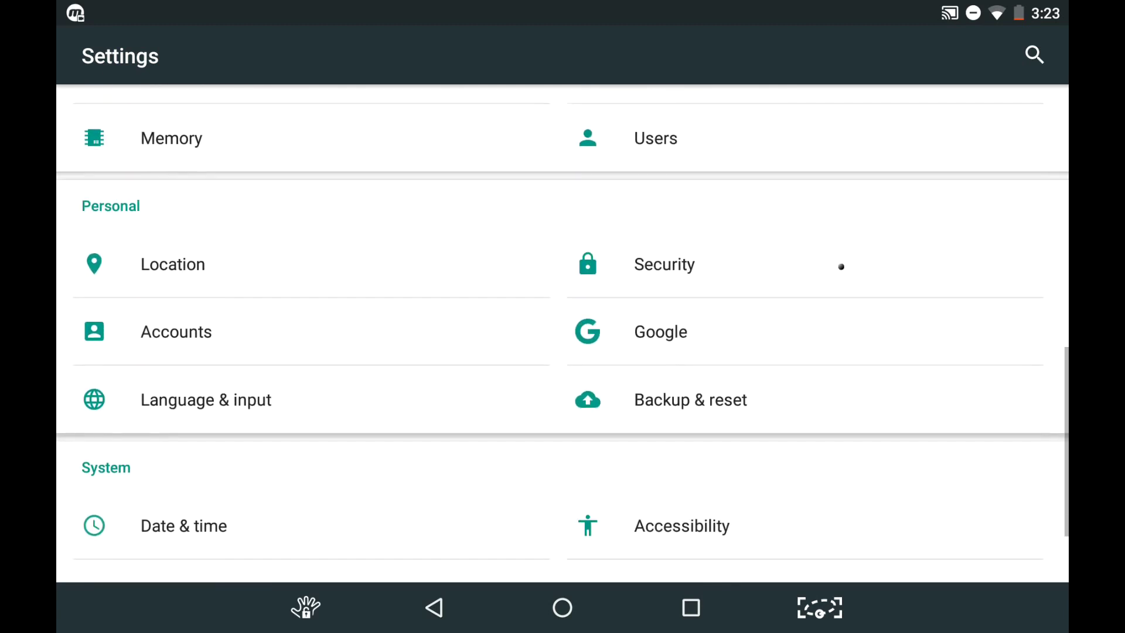
click(841, 267)
Enable Unknown sources, accept the warning, and return to the home screen
scroll(841, 252, down, 3)
scroll(800, 333, down, 3)
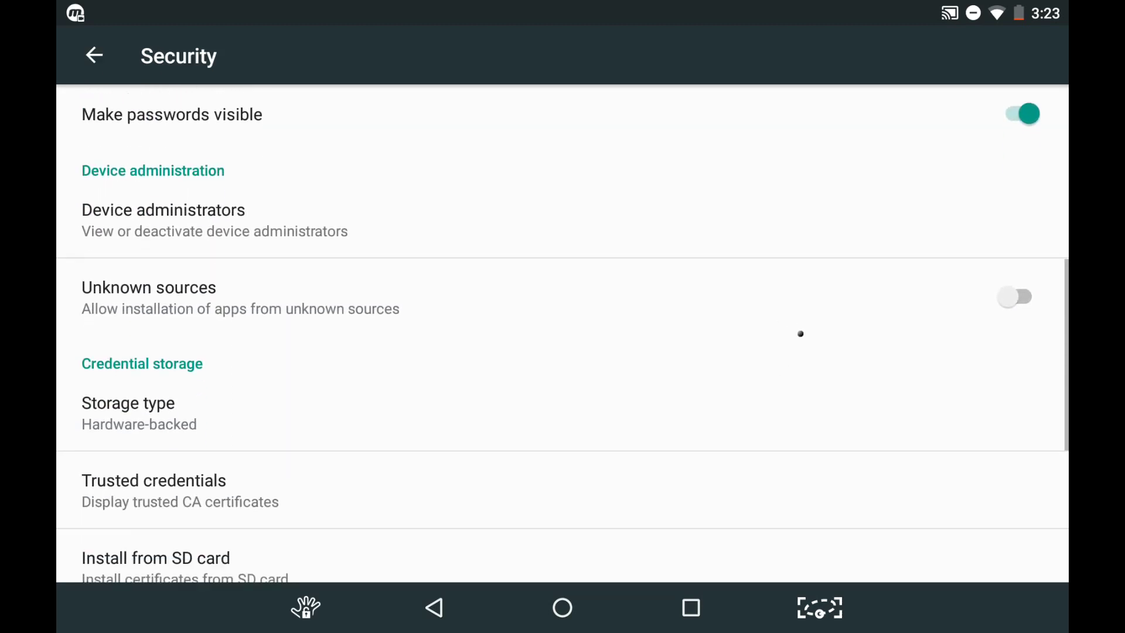
scroll(800, 333, down, 2)
click(801, 223)
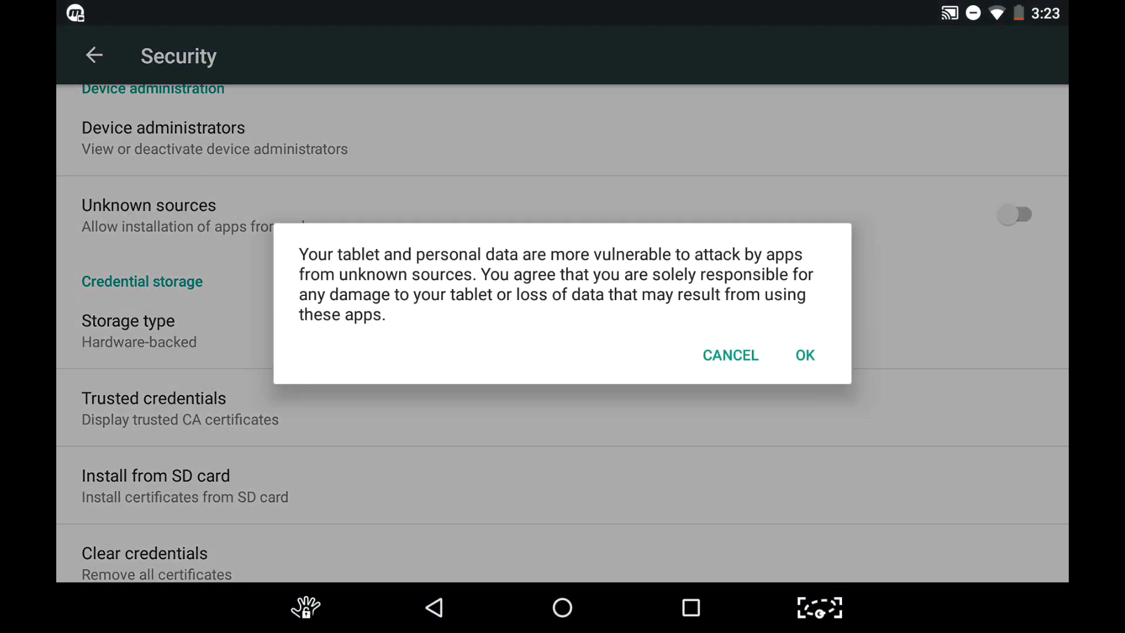
click(805, 354)
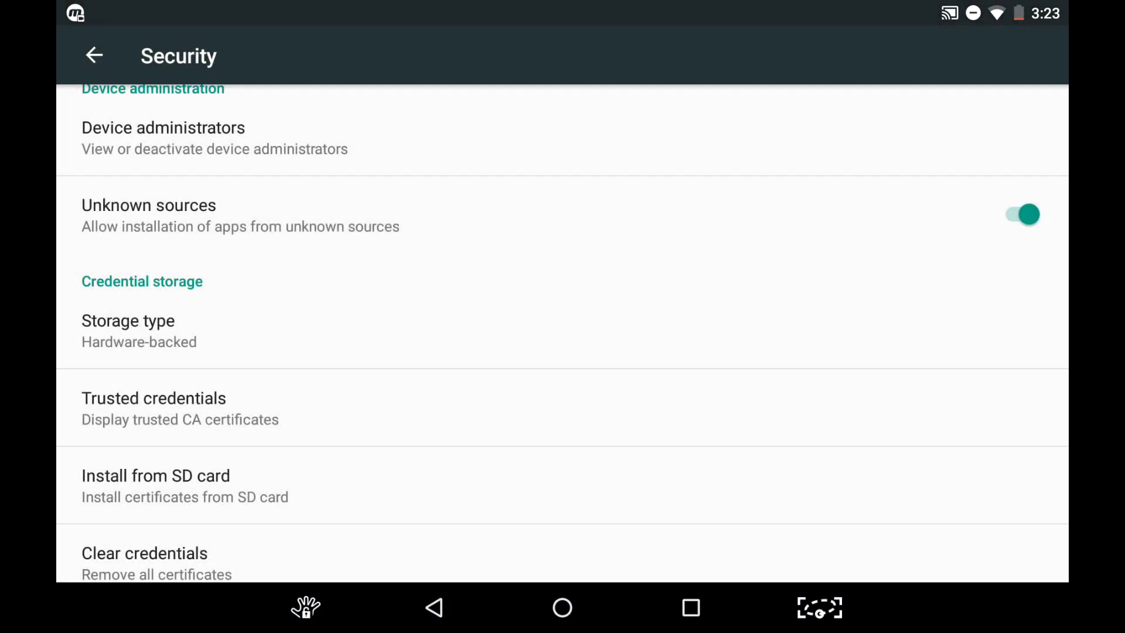
scroll(563, 332, up, 3)
click(563, 608)
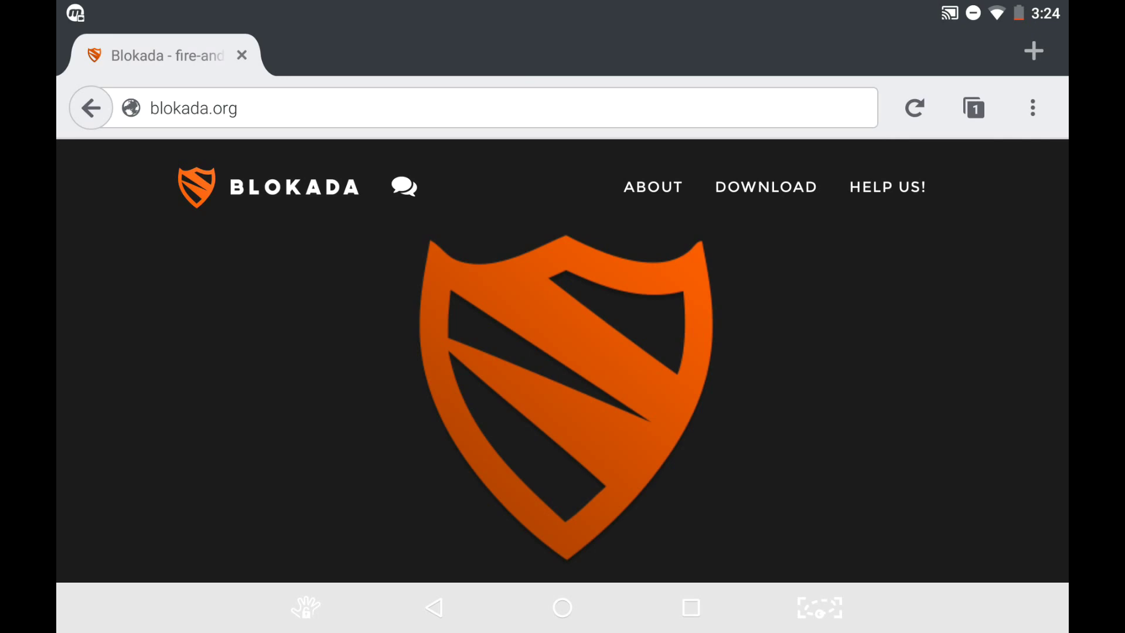
On blokada.org, scroll to the download section and follow the DOWNLOAD BLOKADA .APK link
click(653, 187)
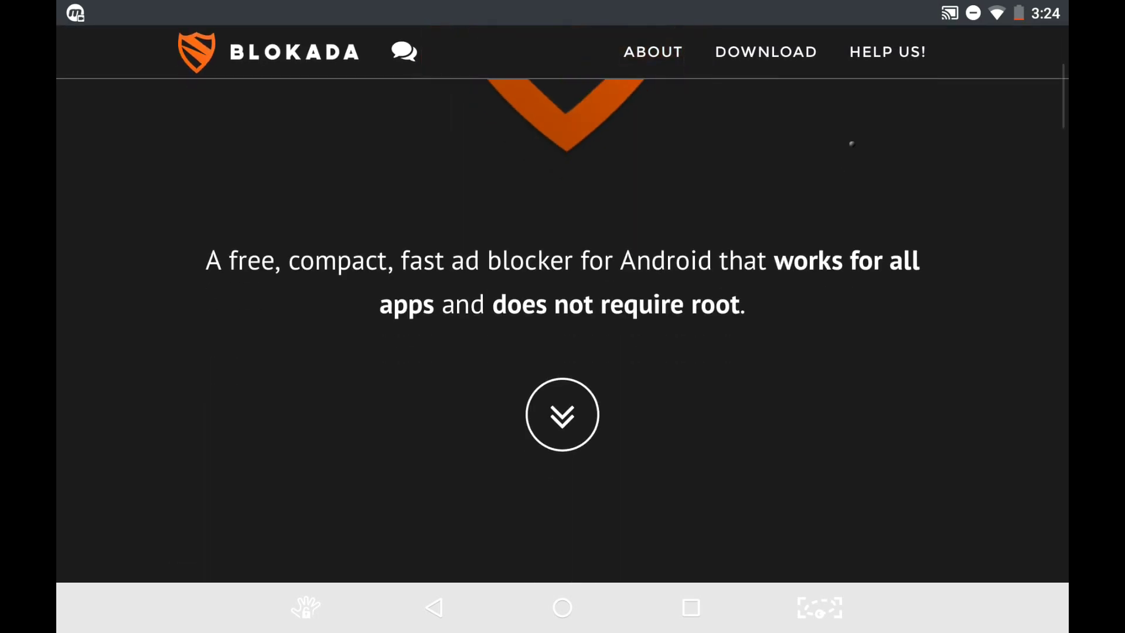
scroll(867, 402, down, 10)
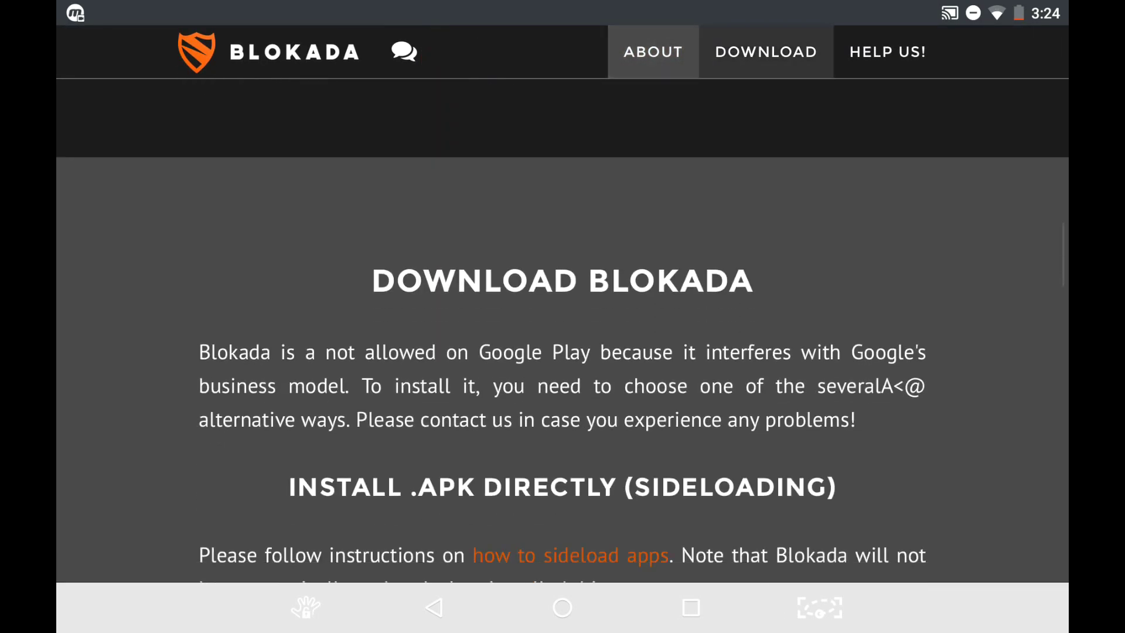
scroll(867, 402, up, 2)
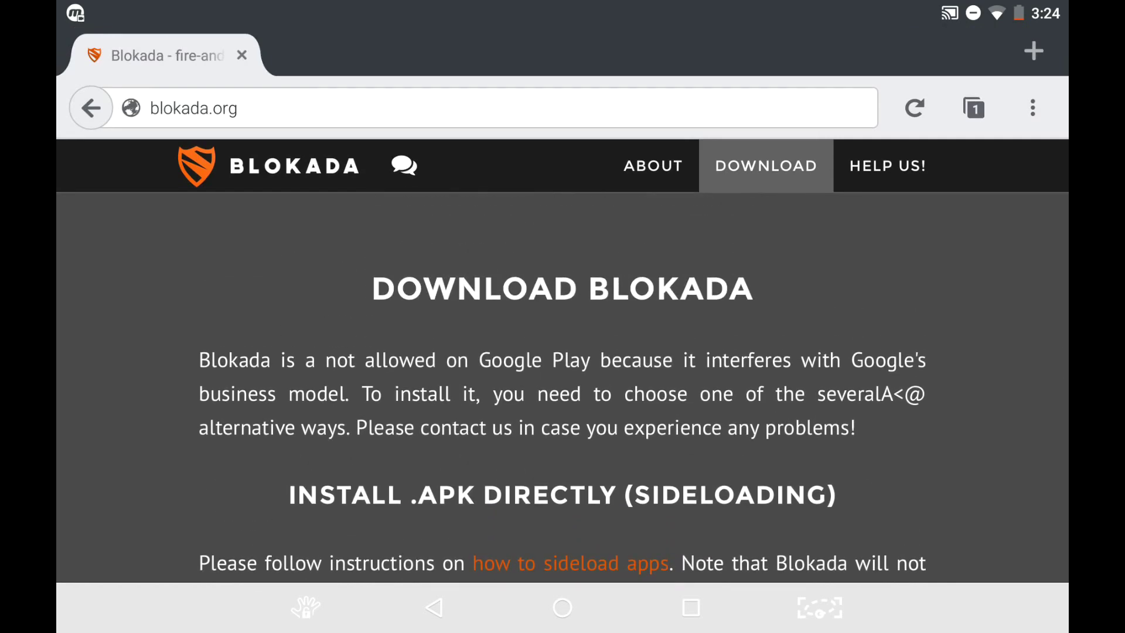
scroll(867, 402, down, 3)
scroll(563, 351, down, 3)
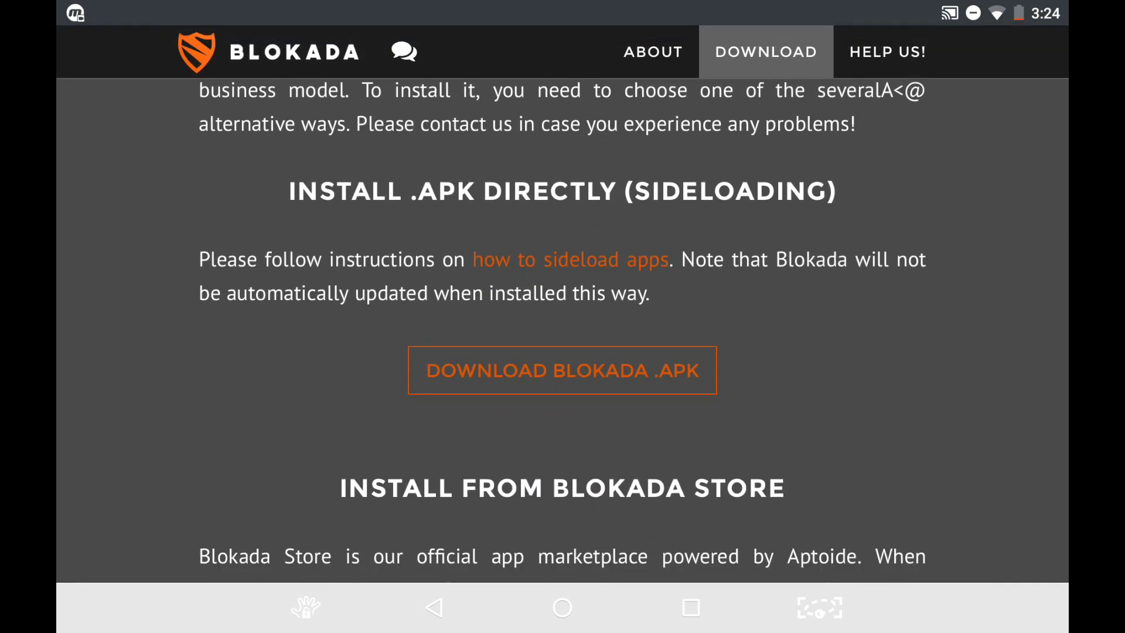
click(562, 369)
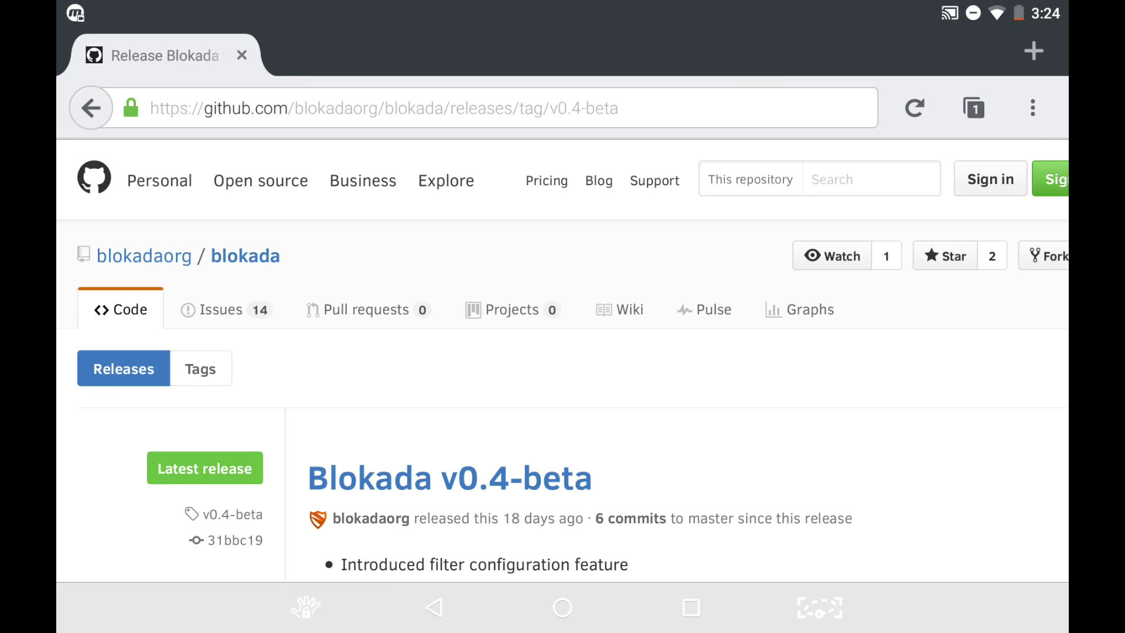
On the v0.4-beta GitHub release page, download blokada-v0.4-beta.apk
scroll(778, 284, down, 5)
scroll(562, 292, down, 1)
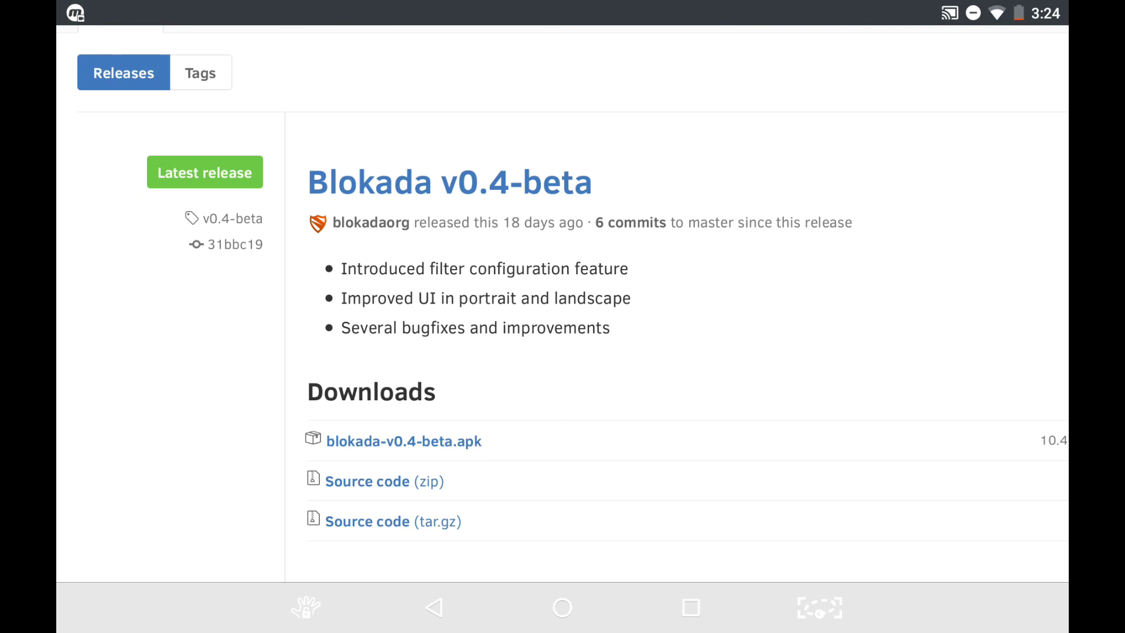
scroll(745, 319, down, 1)
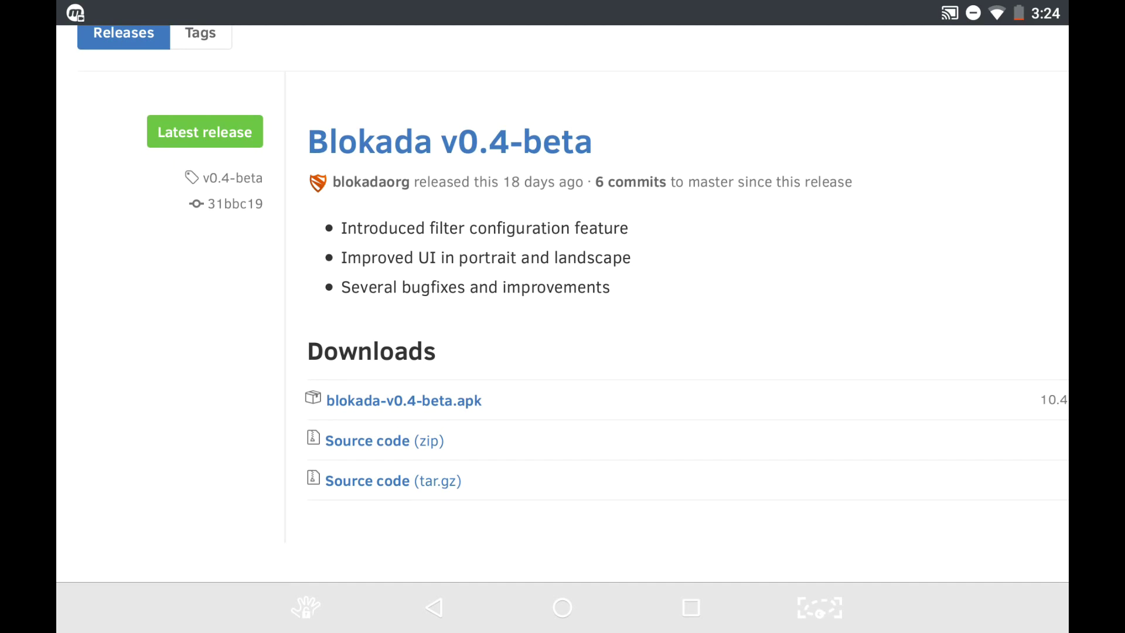
click(403, 405)
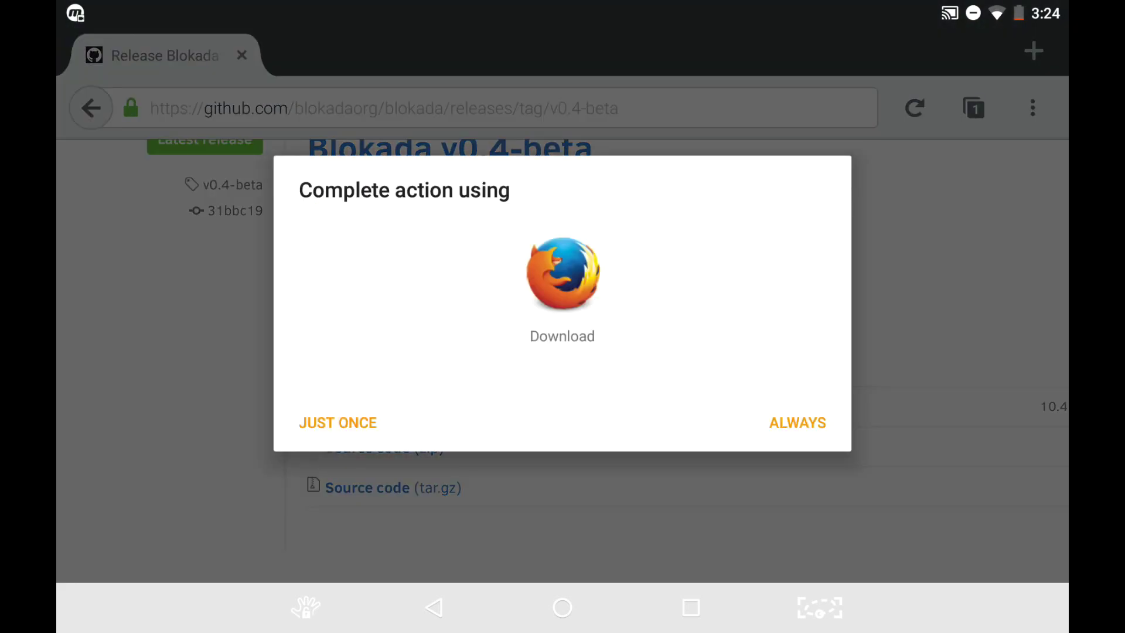
Always use Firefox for the download, allow storage access, install Blokada, and launch it
click(798, 422)
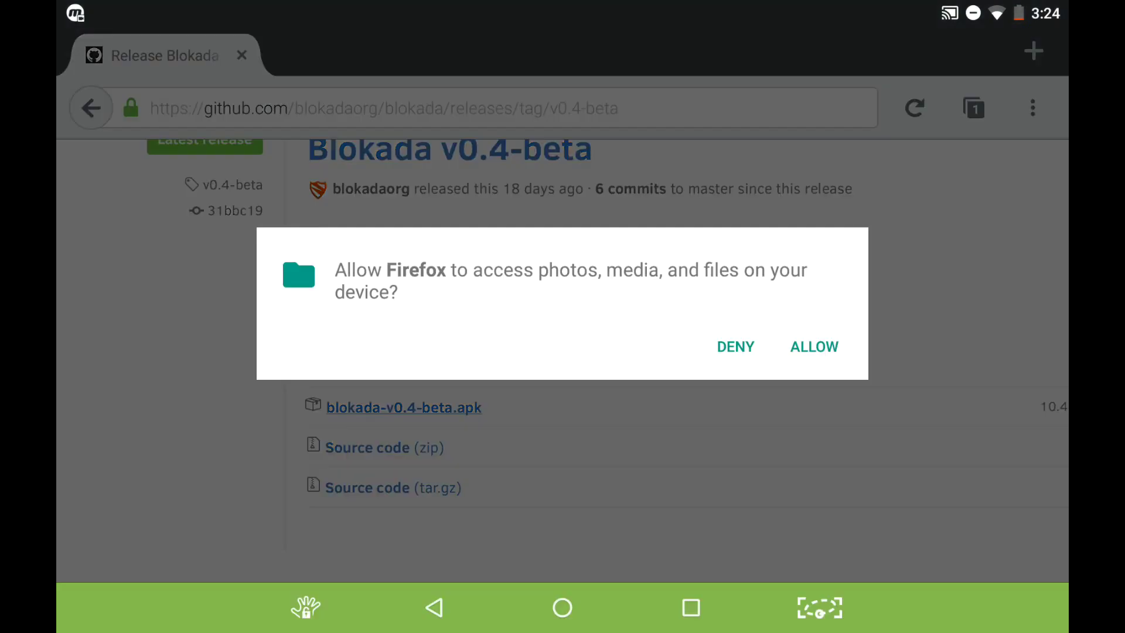
click(814, 344)
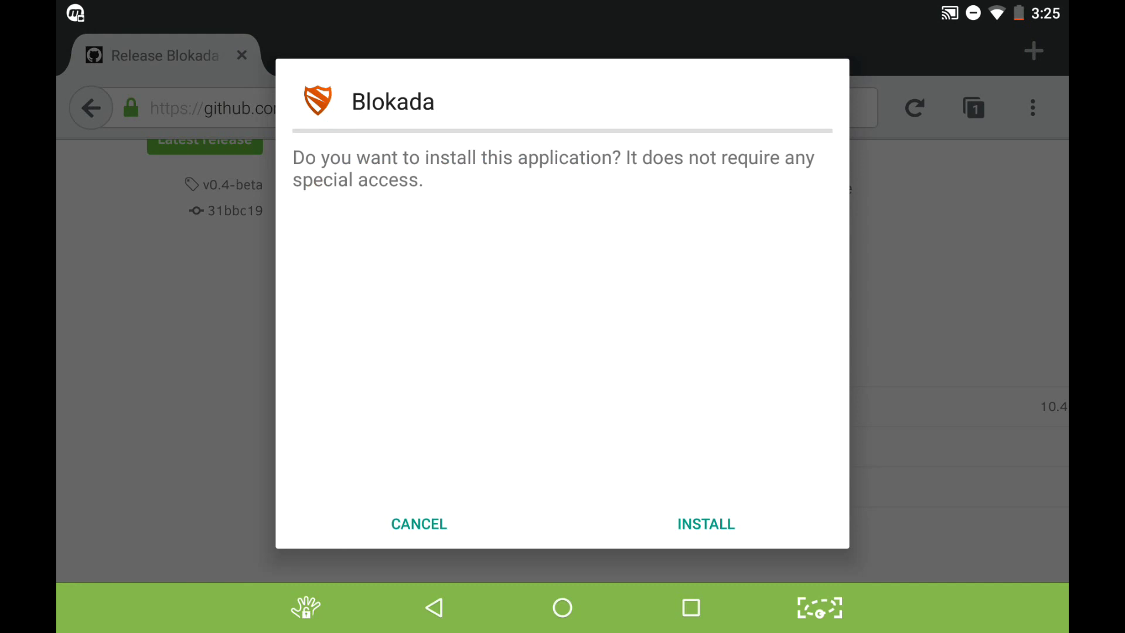
click(706, 523)
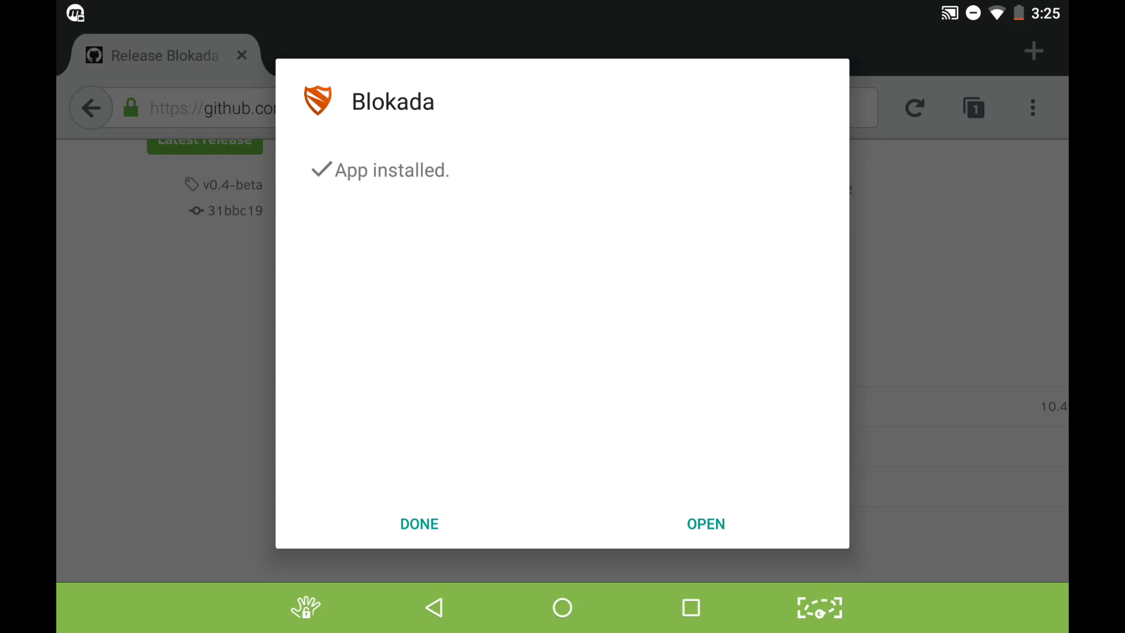
click(733, 520)
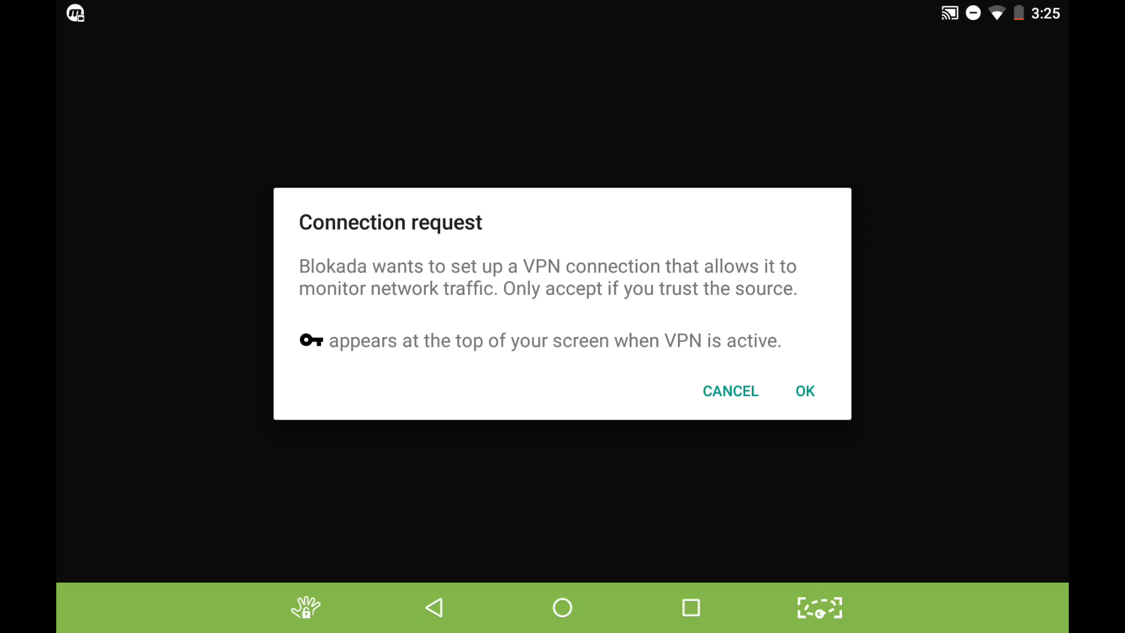
Accept Blokada's VPN request, check the Blocked and Filters cards, and reveal the filter sources
click(805, 391)
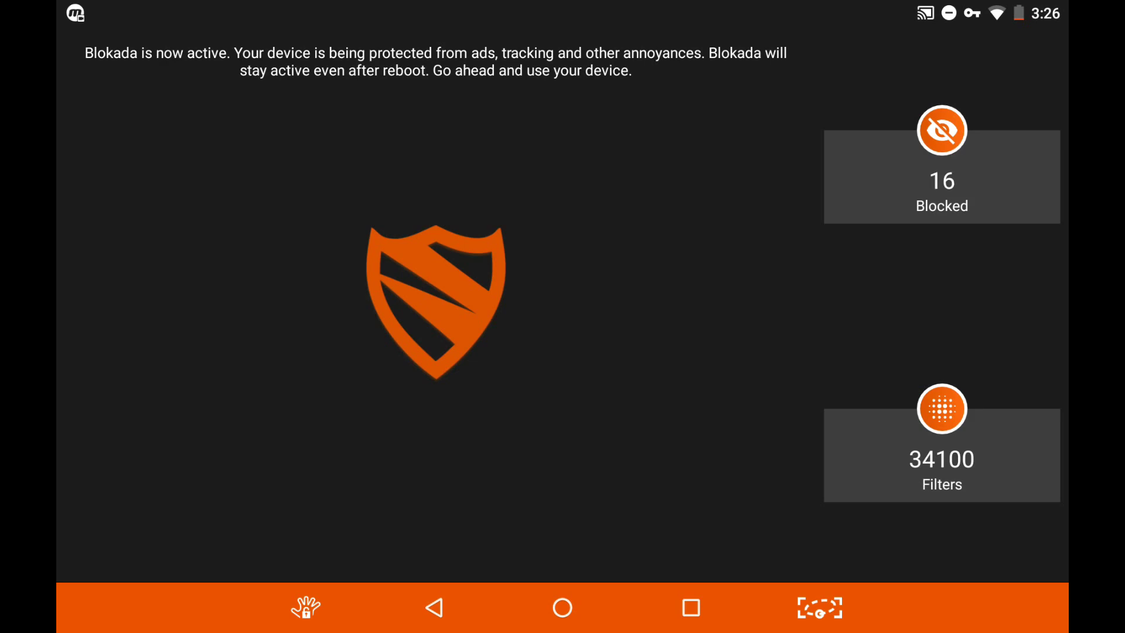
click(956, 223)
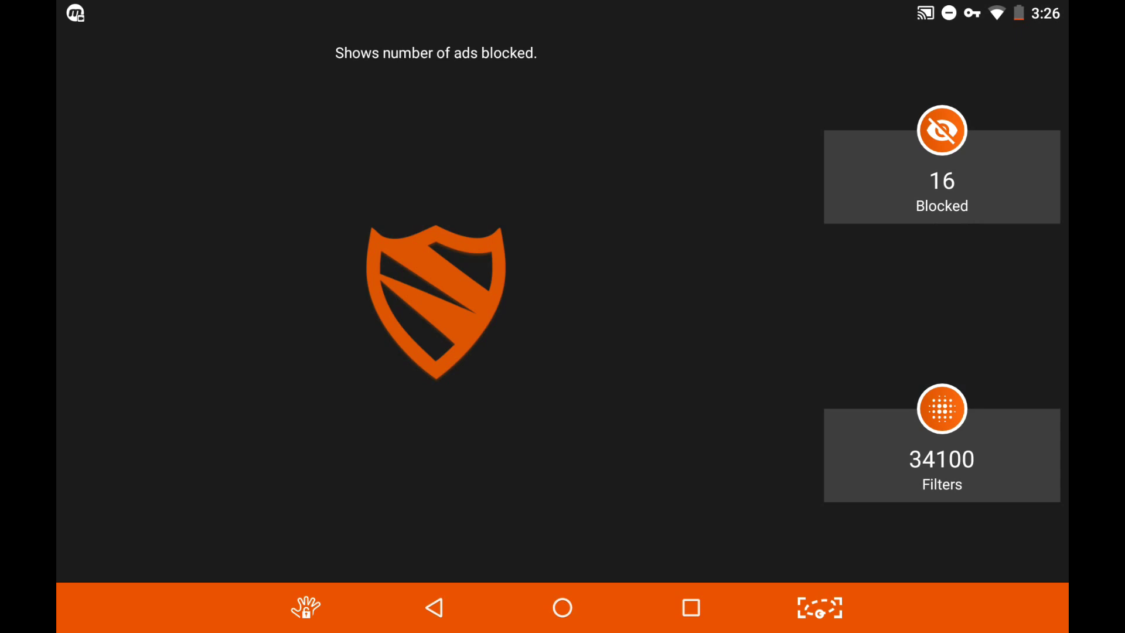
click(942, 480)
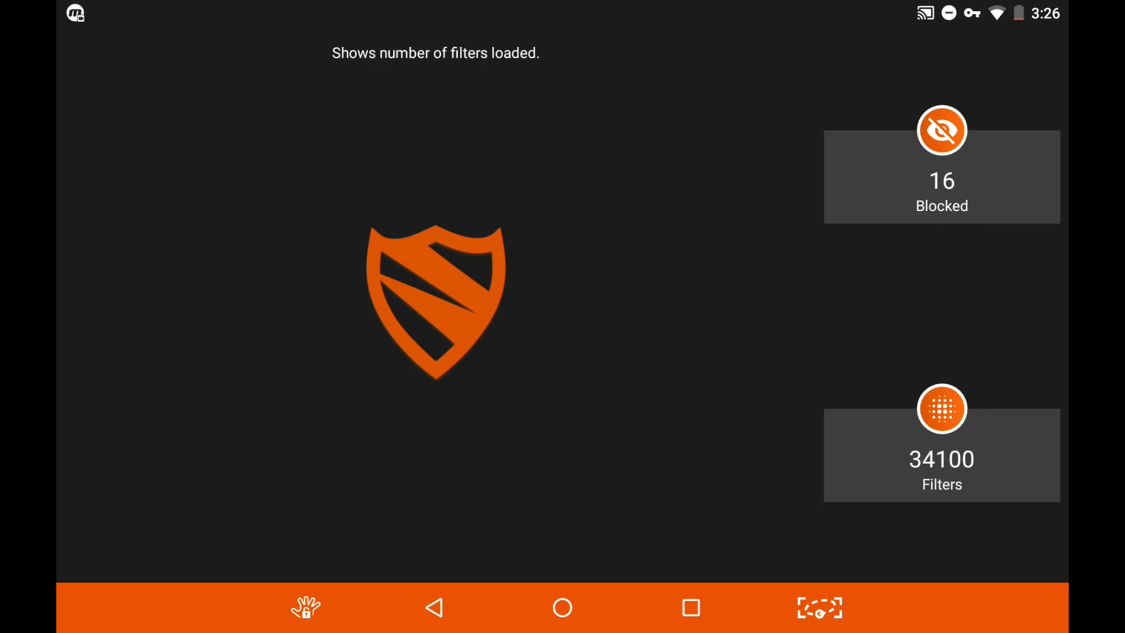
drag(147, 390, 750, 369)
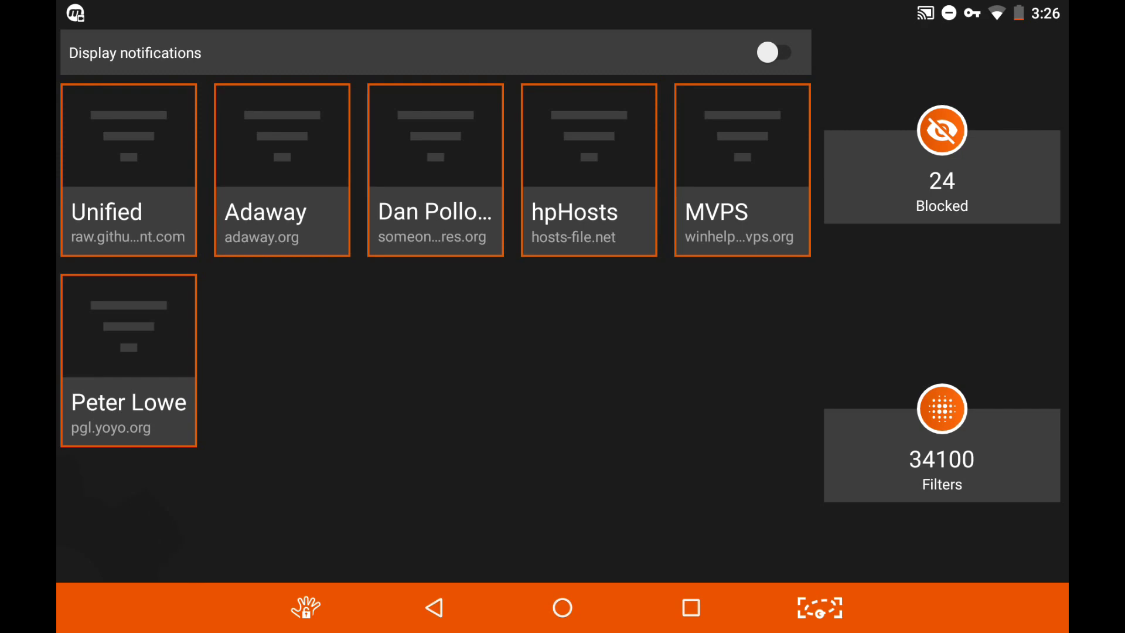
Review the filters count explanation and switch on Blokada's Display notifications
click(934, 492)
click(774, 52)
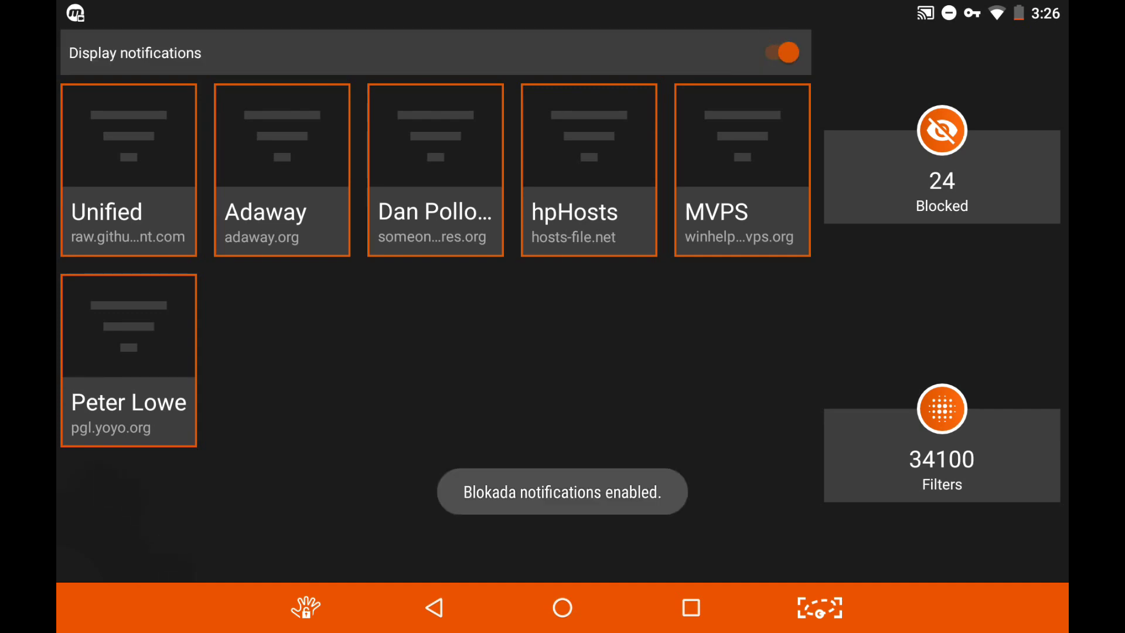